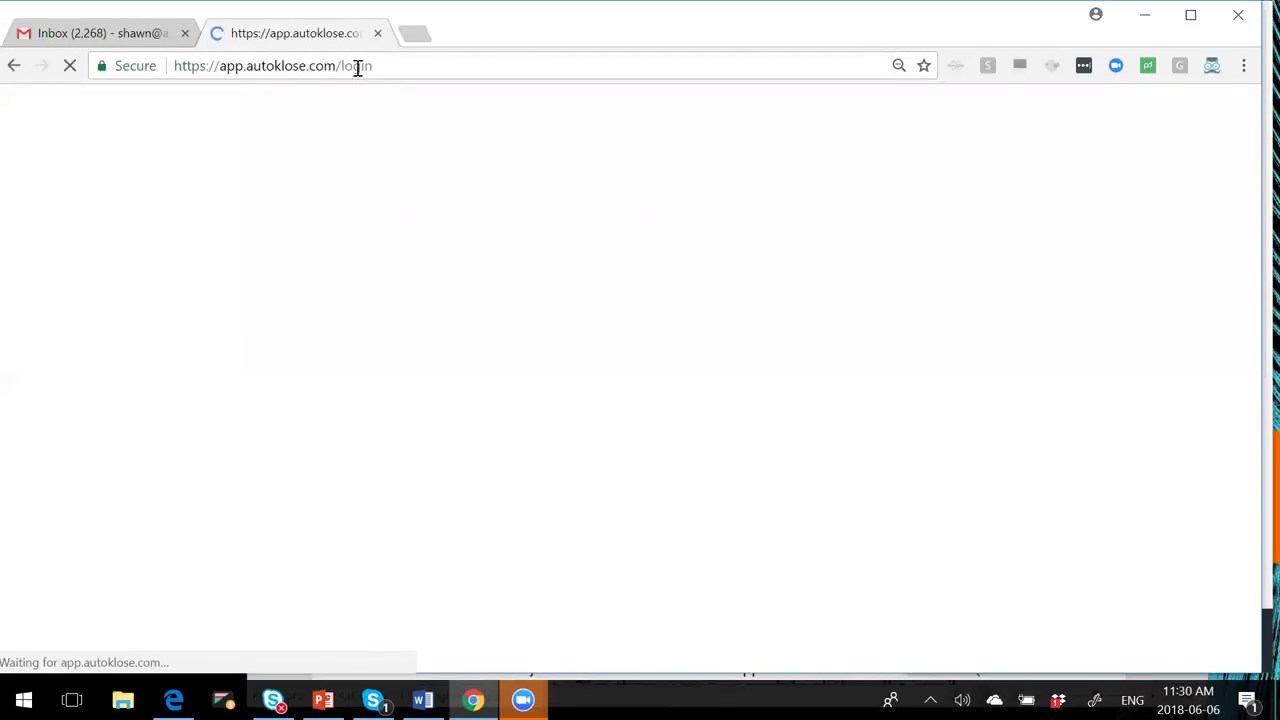
Try to log in to Autoklose with the saved account e-mail address and the account password.
left_click(476, 215)
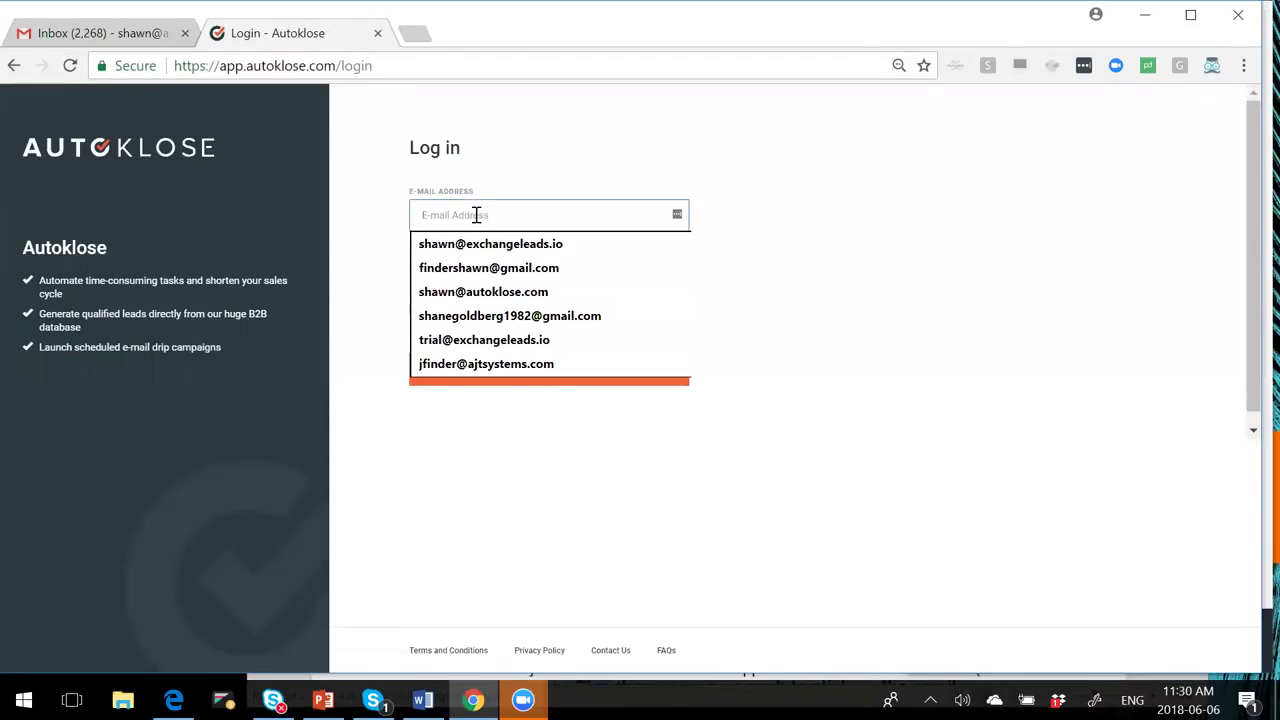
left_click(491, 245)
left_click(496, 286)
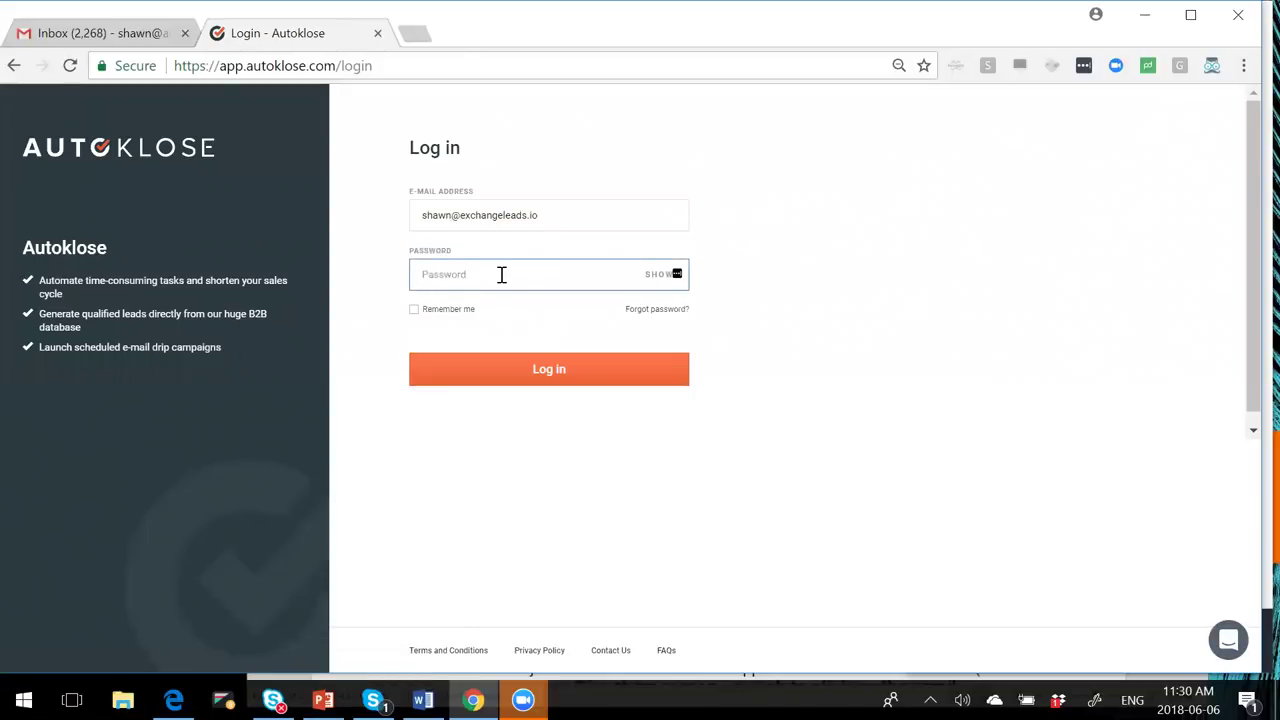
type("*********")
left_click(526, 372)
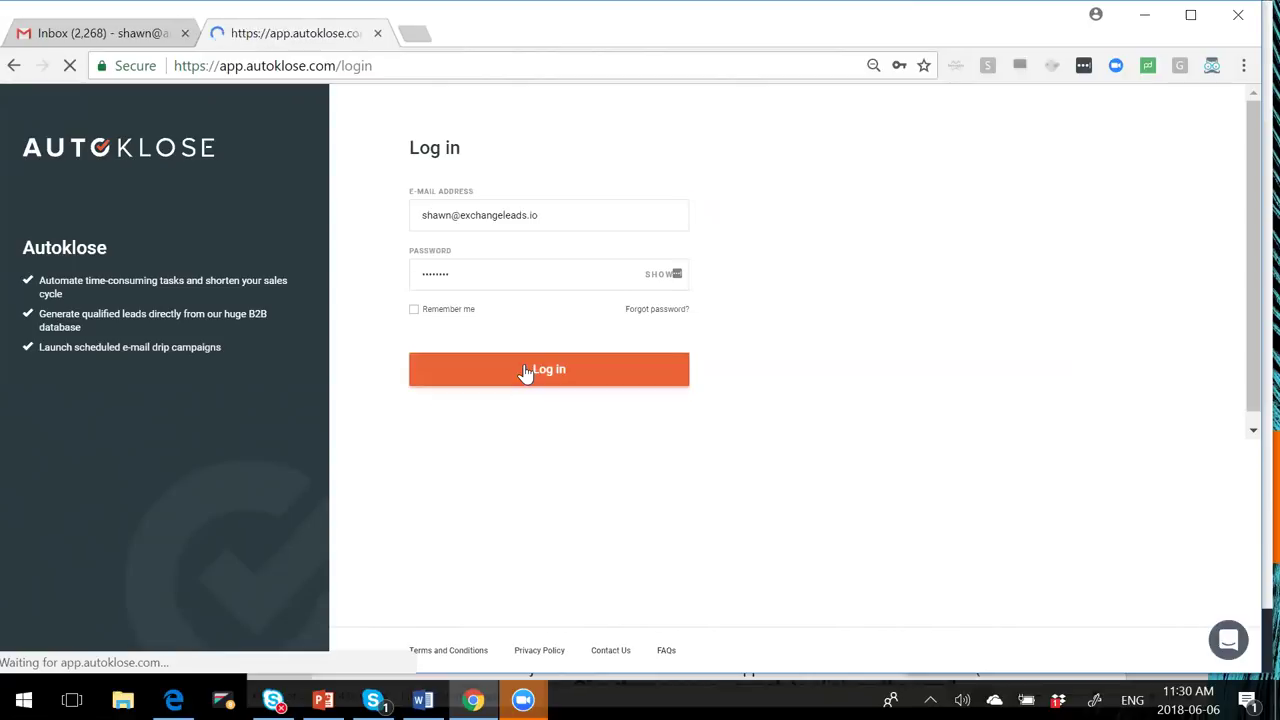
Re-enter the account password and log in to reach the dashboard.
left_click(514, 287)
type("*****")
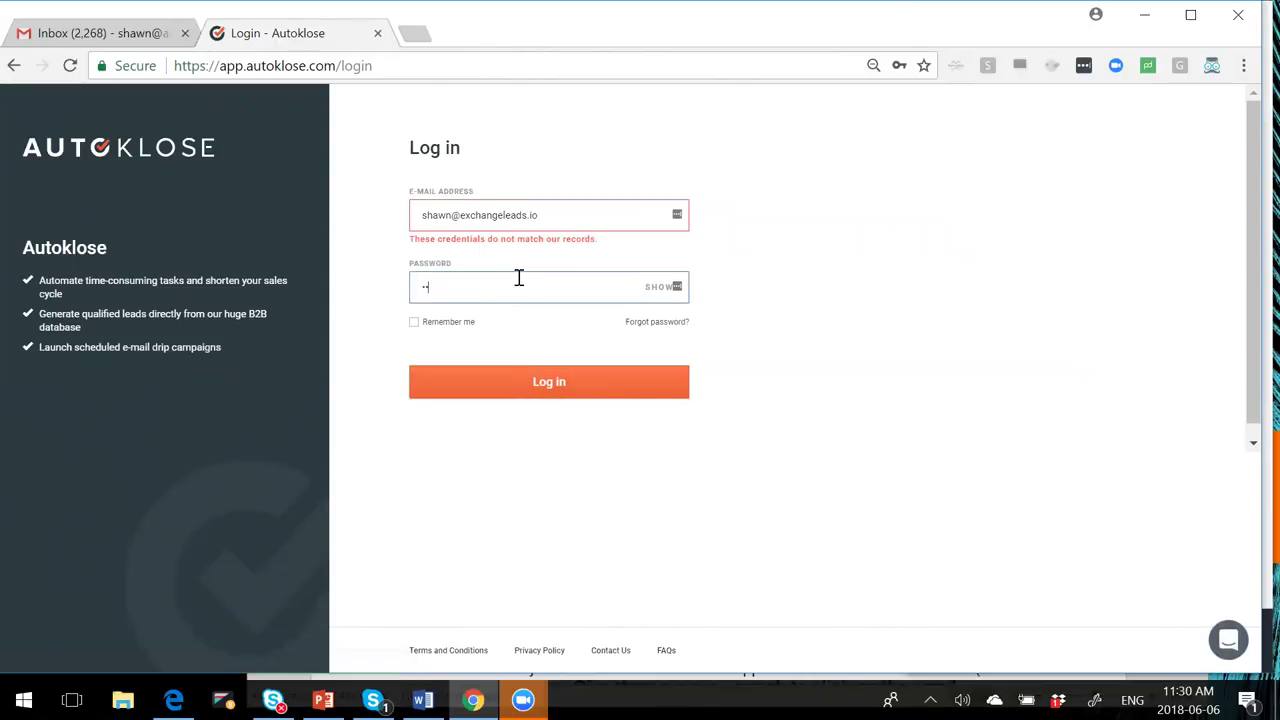
type("****")
left_click(563, 387)
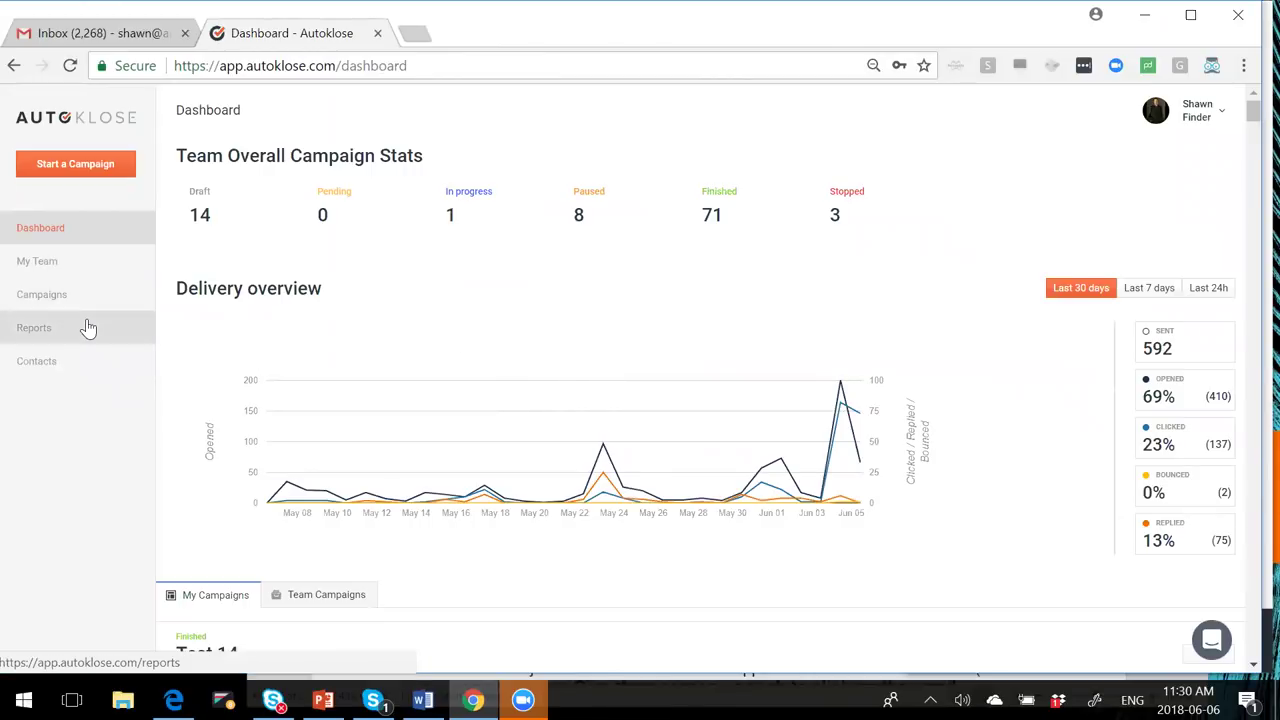
Start a new campaign from Data unlimited contacts, name it Salesflare Webinar, and proceed to choosing recipients.
left_click(83, 173)
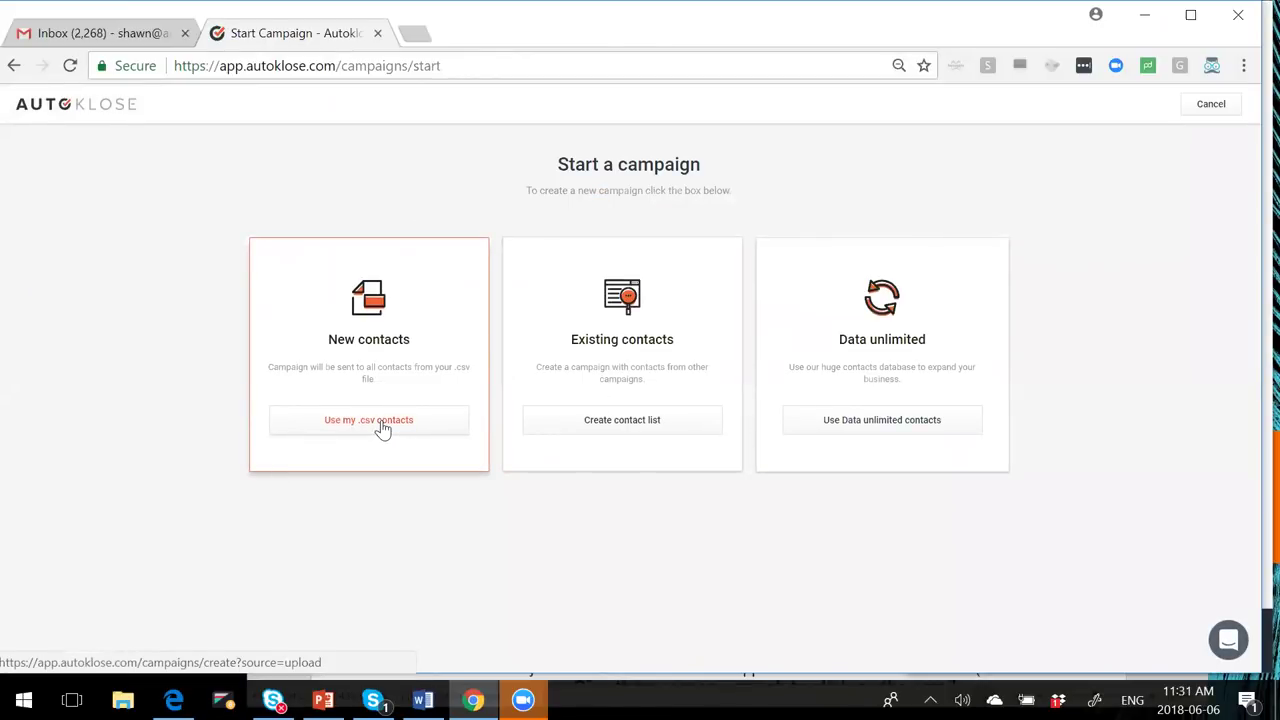
left_click(823, 429)
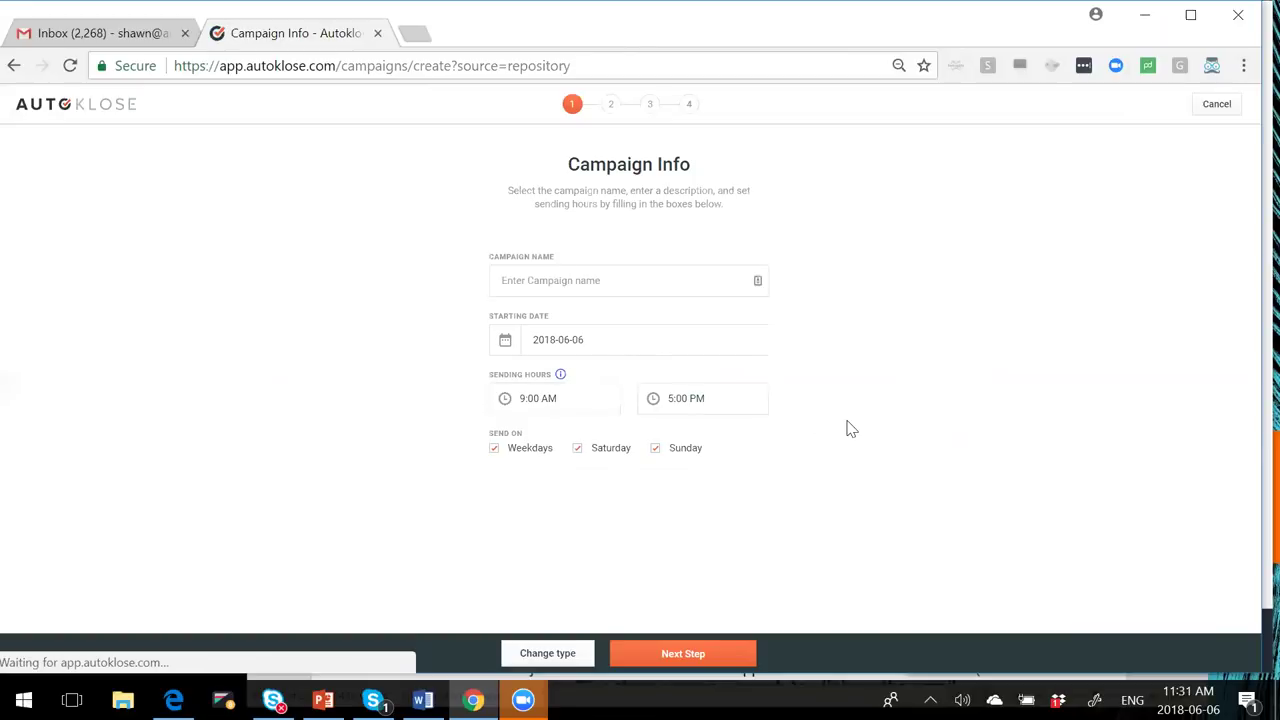
left_click(551, 280)
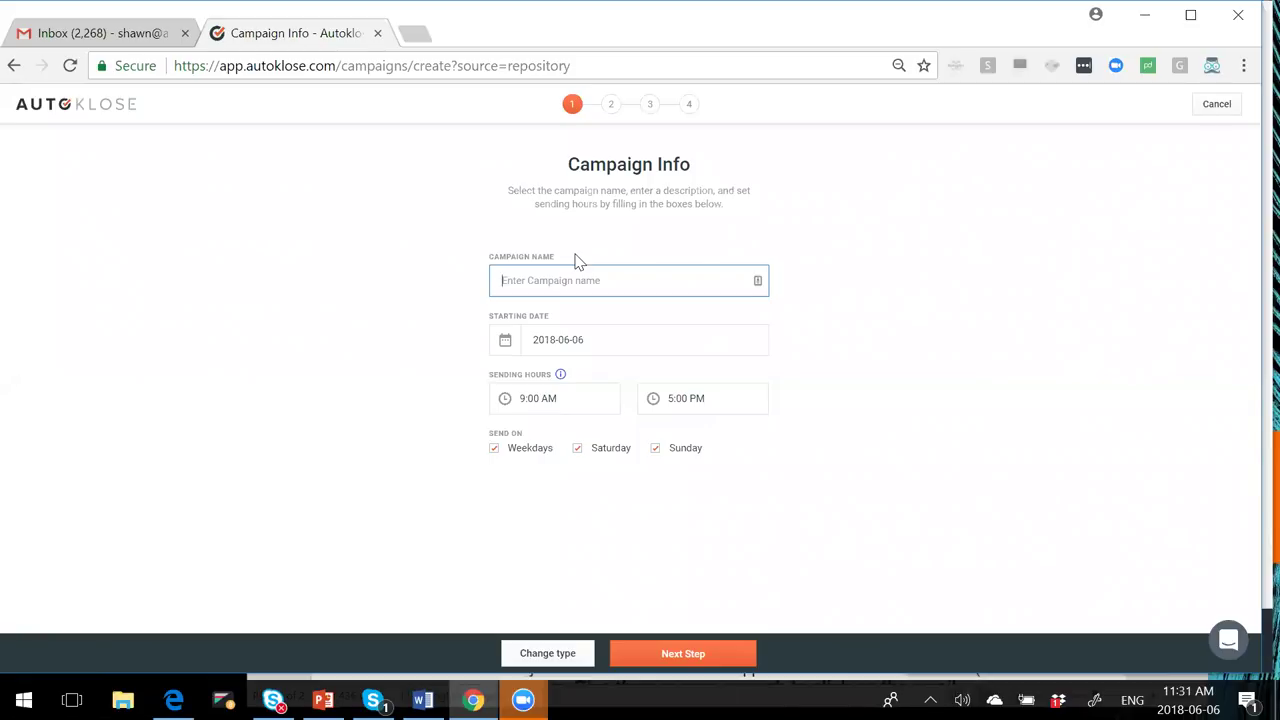
type("Salesflare Webinar")
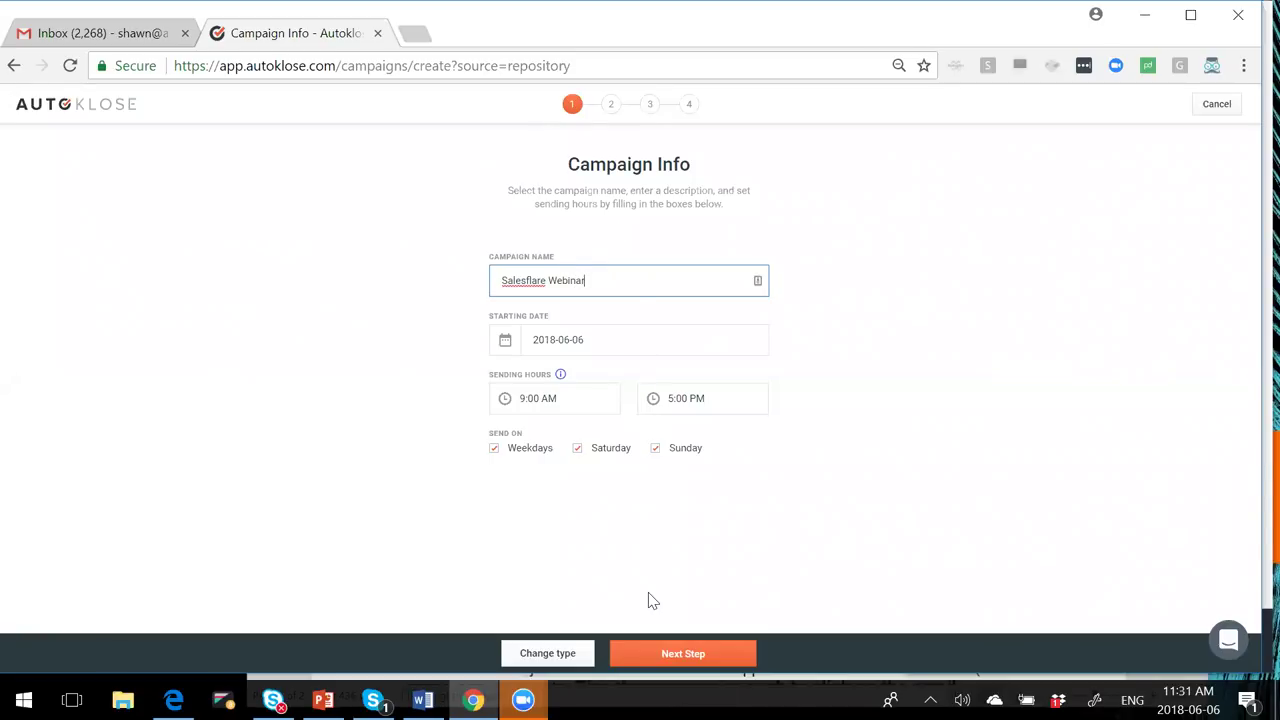
left_click(678, 664)
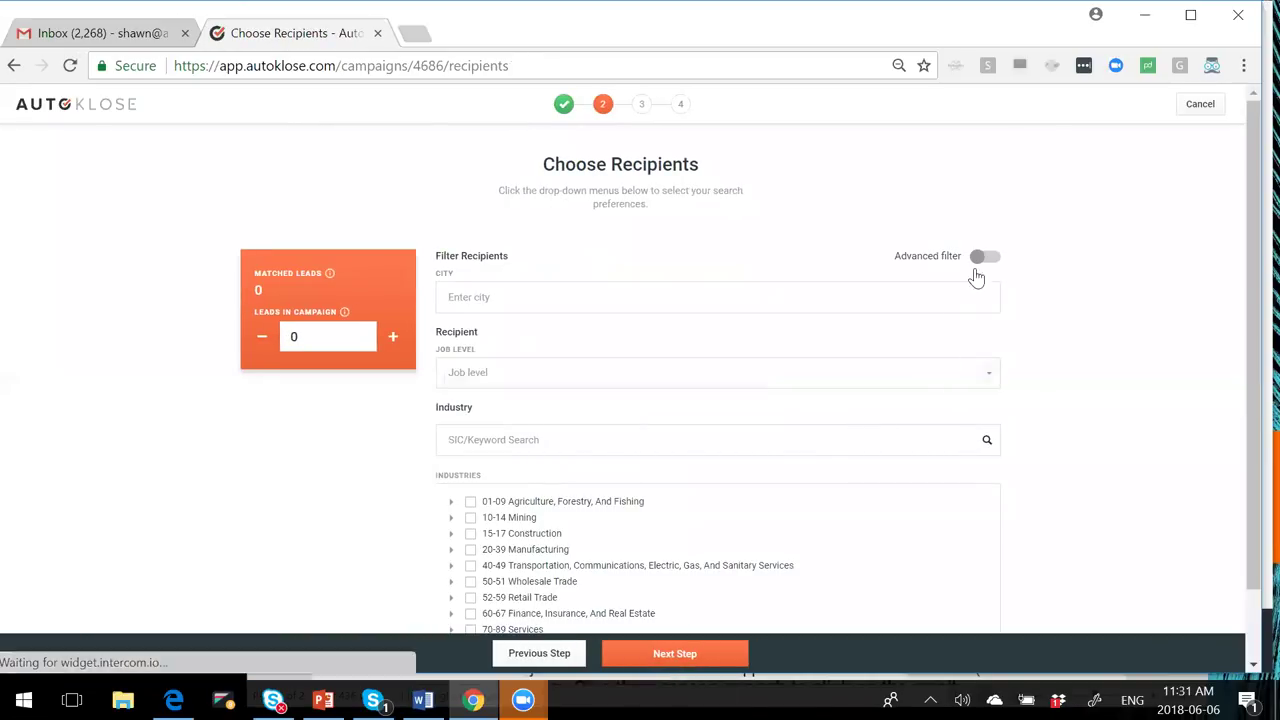
Enable the advanced recipient filter and set the country to United States.
left_click(984, 256)
left_click(566, 300)
left_click(529, 349)
Filter the campaign recipients by the job title Sales.
scroll(558, 395, "down", 1)
scroll(558, 395, "down", 2)
left_click(510, 355)
type("sales")
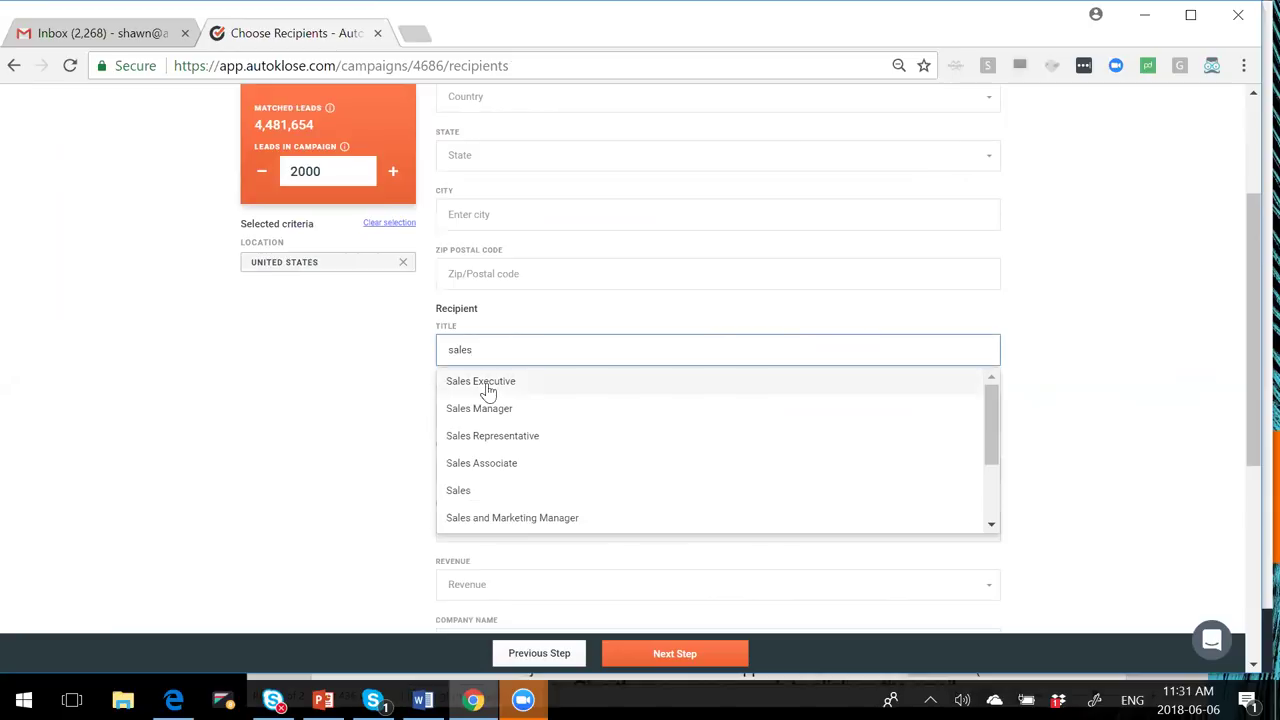
left_click(543, 489)
Narrow the recipients to the state of Arkansas and proceed to choosing a template.
left_click(452, 163)
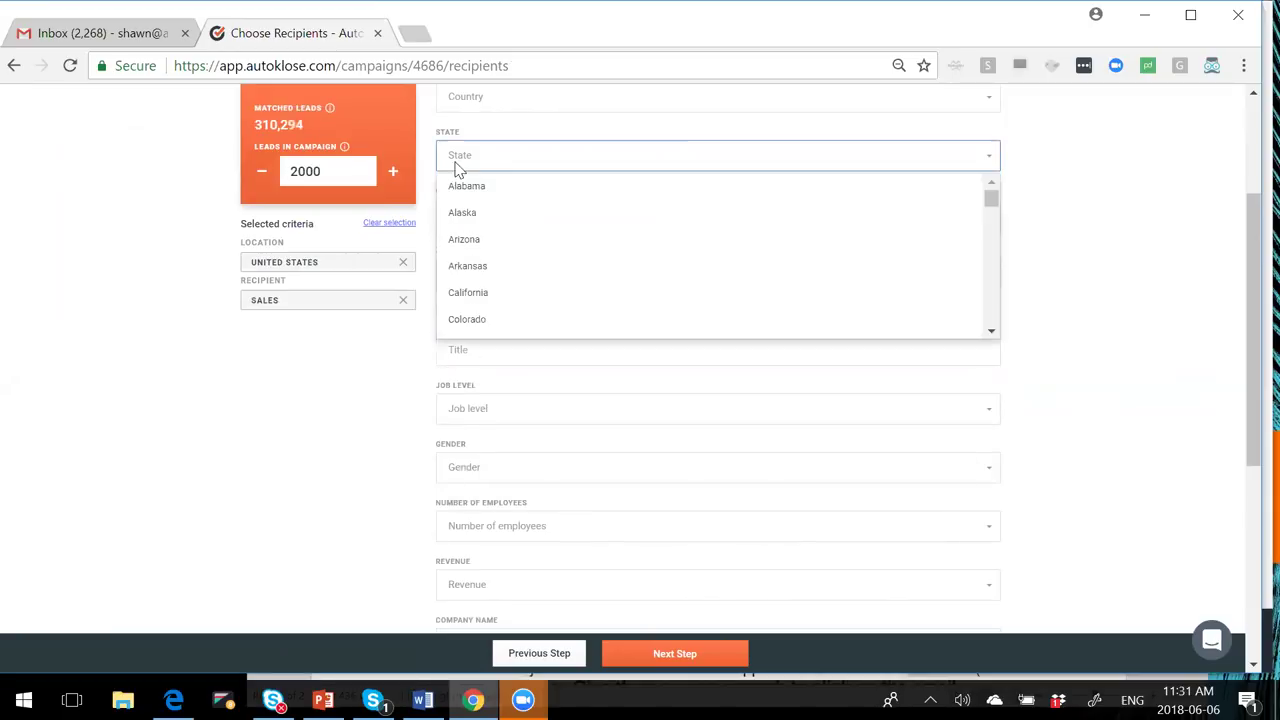
left_click(472, 266)
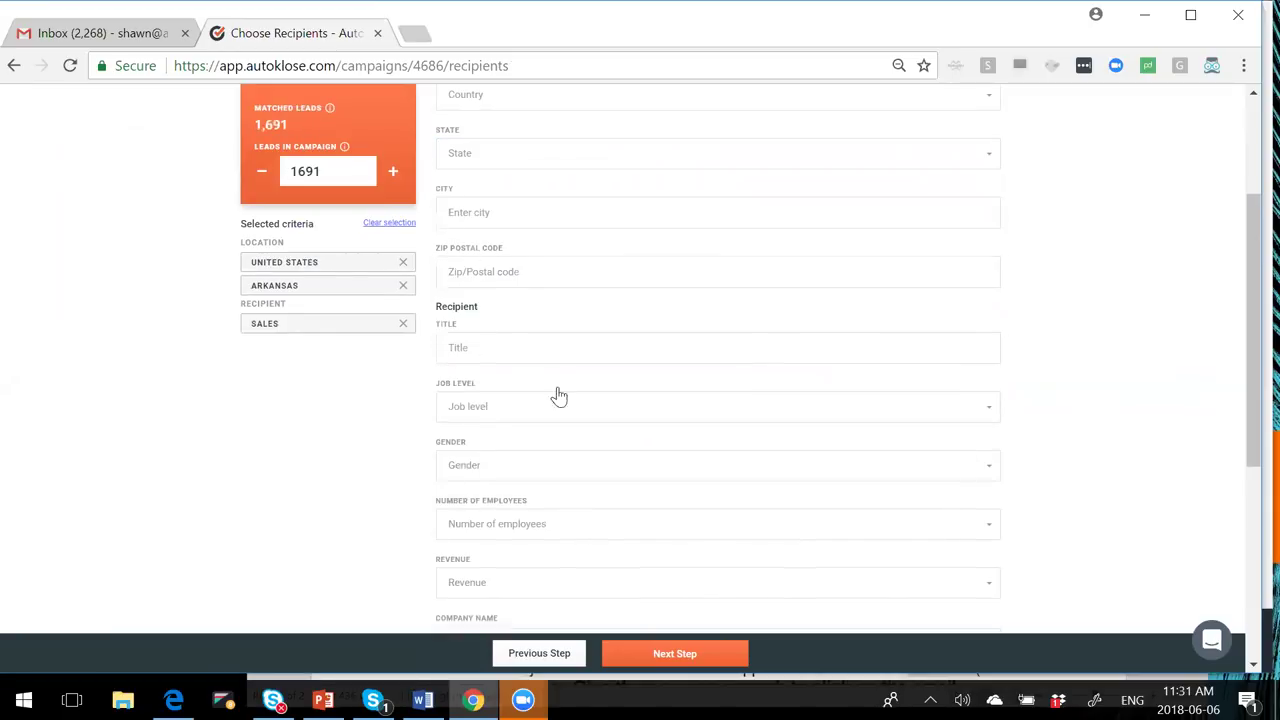
scroll(557, 394, "down", 3)
left_click(675, 655)
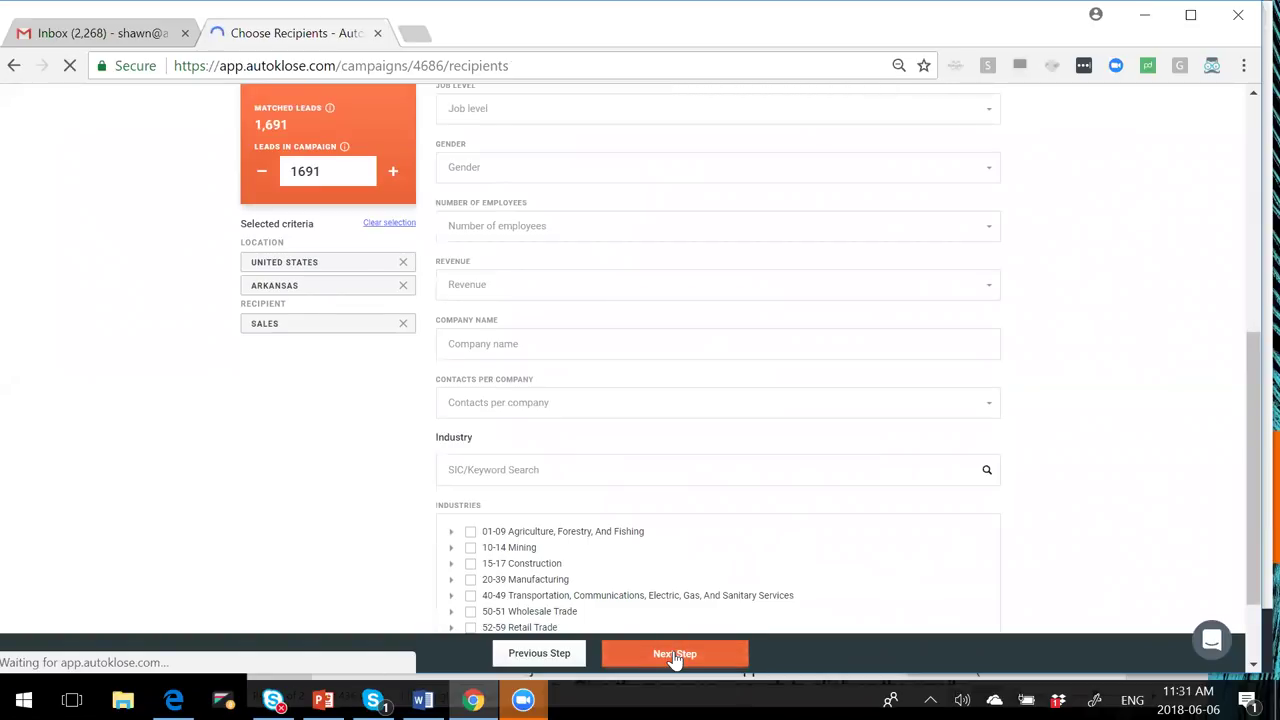
Choose COLD TEMPLATE for the campaign and proceed to customizing the e-mail sequence.
scroll(874, 437, "down", 2)
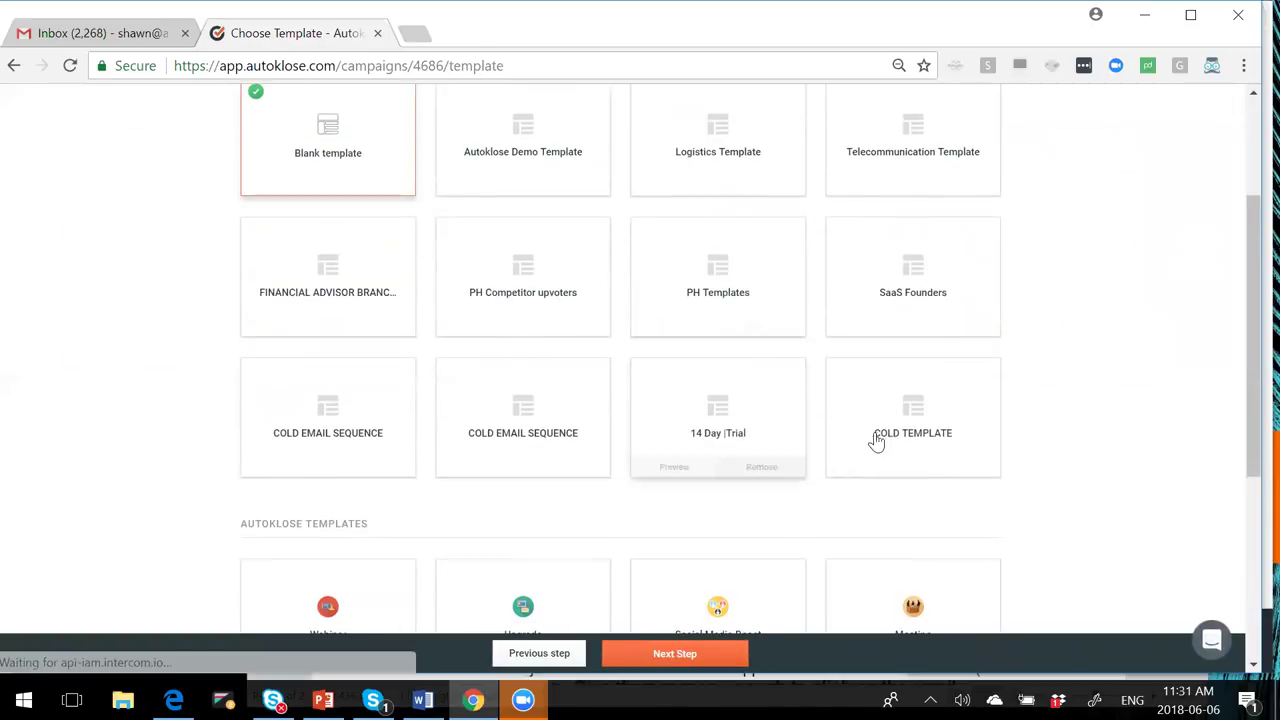
left_click(902, 420)
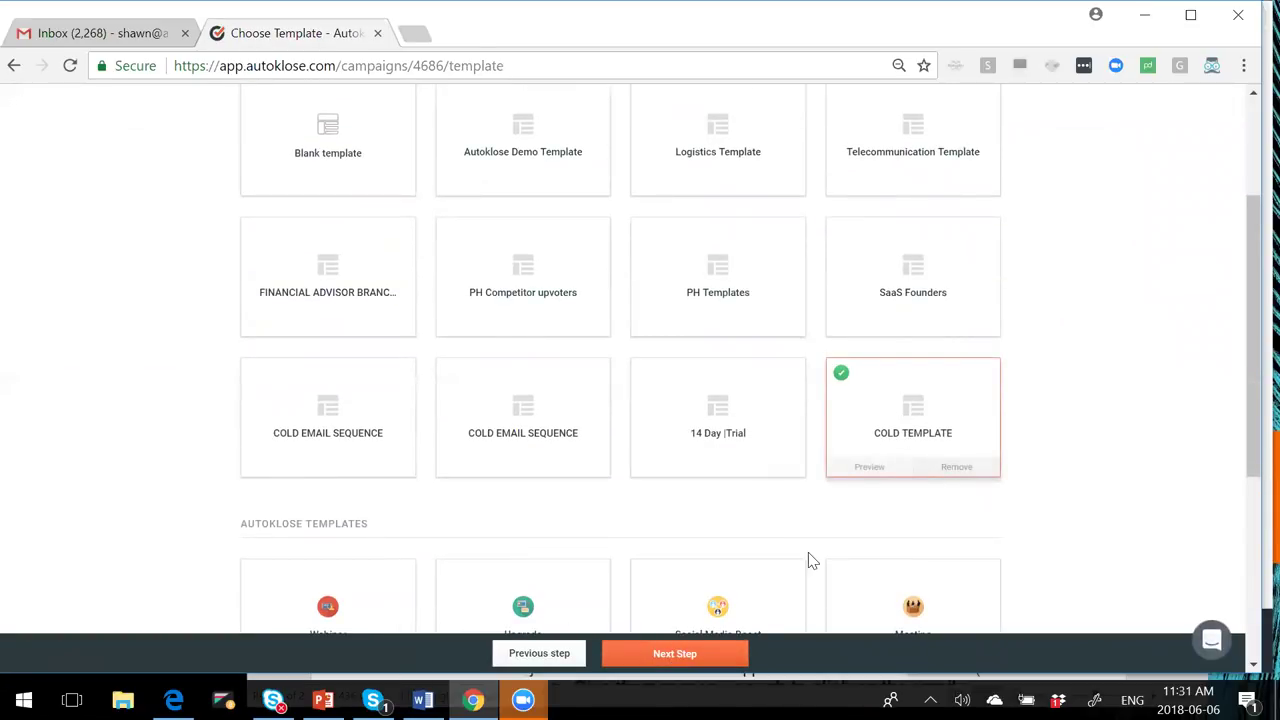
left_click(650, 660)
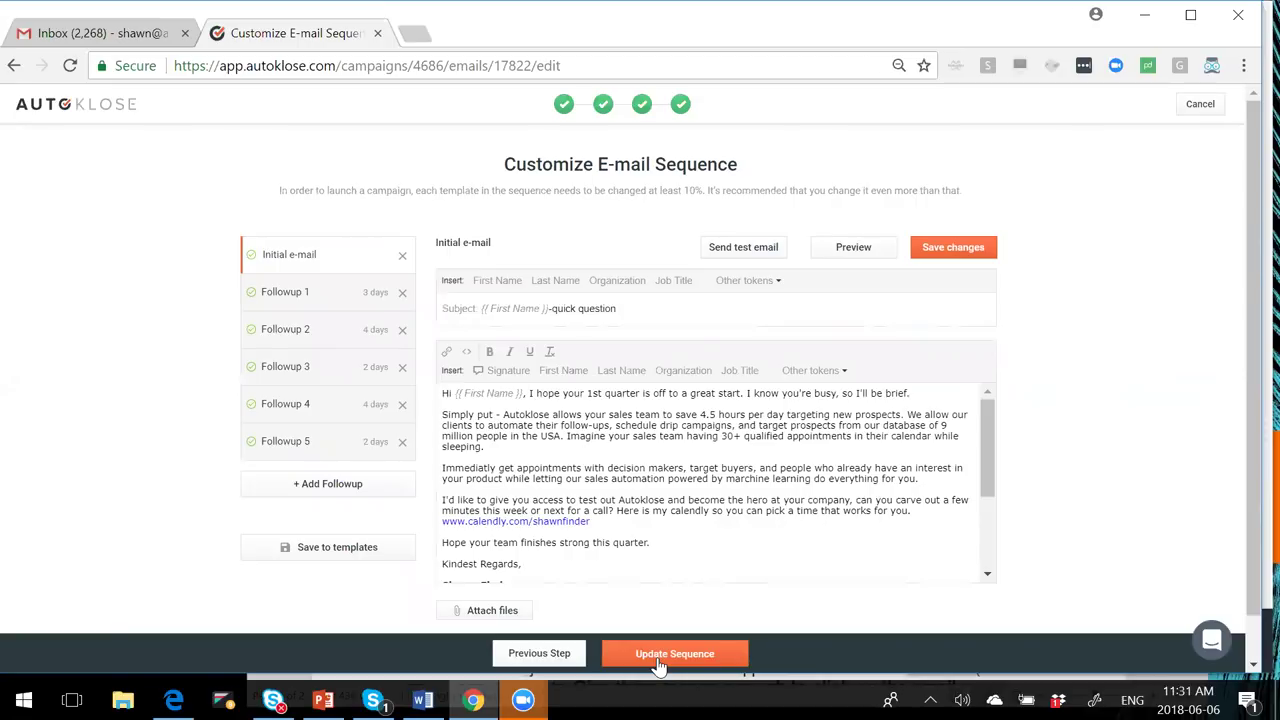
Review the initial e-mail's body, highlighting the time-saving pitch, the appointments paragraph and the calendar link.
scroll(1240, 300, "down", 1)
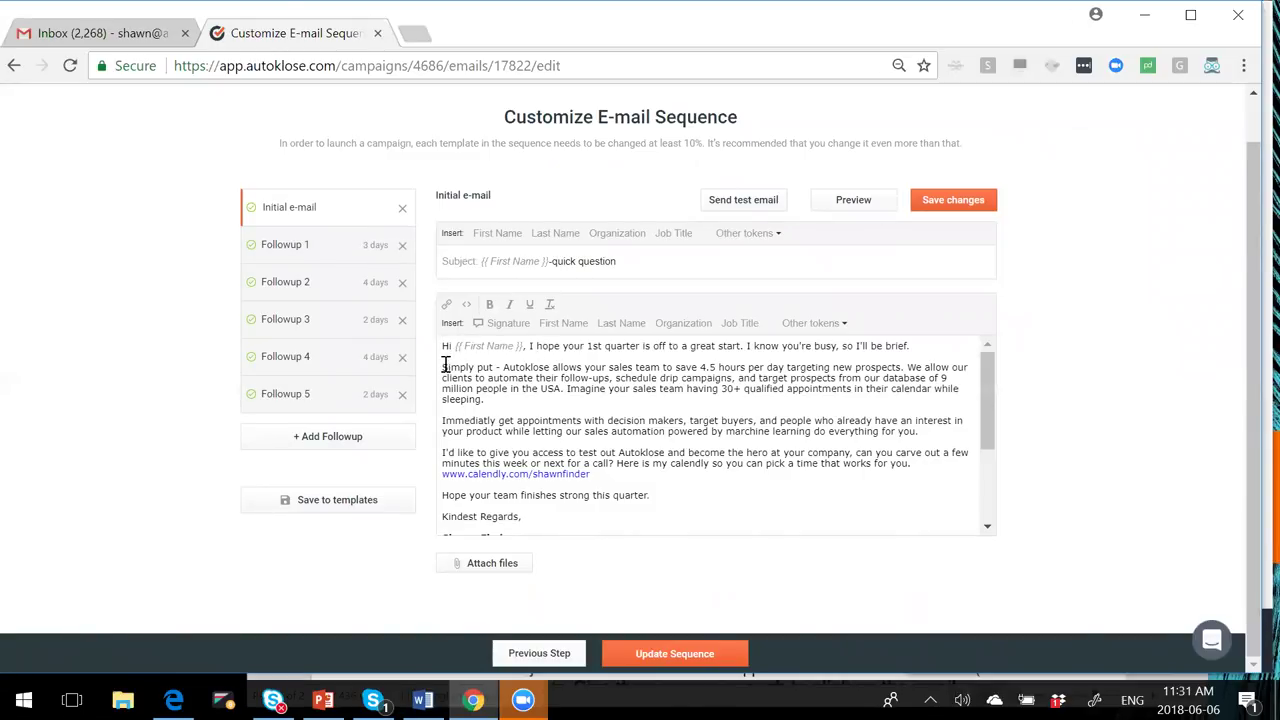
left_click_drag(441, 366, 452, 362)
left_click_drag(452, 362, 905, 367)
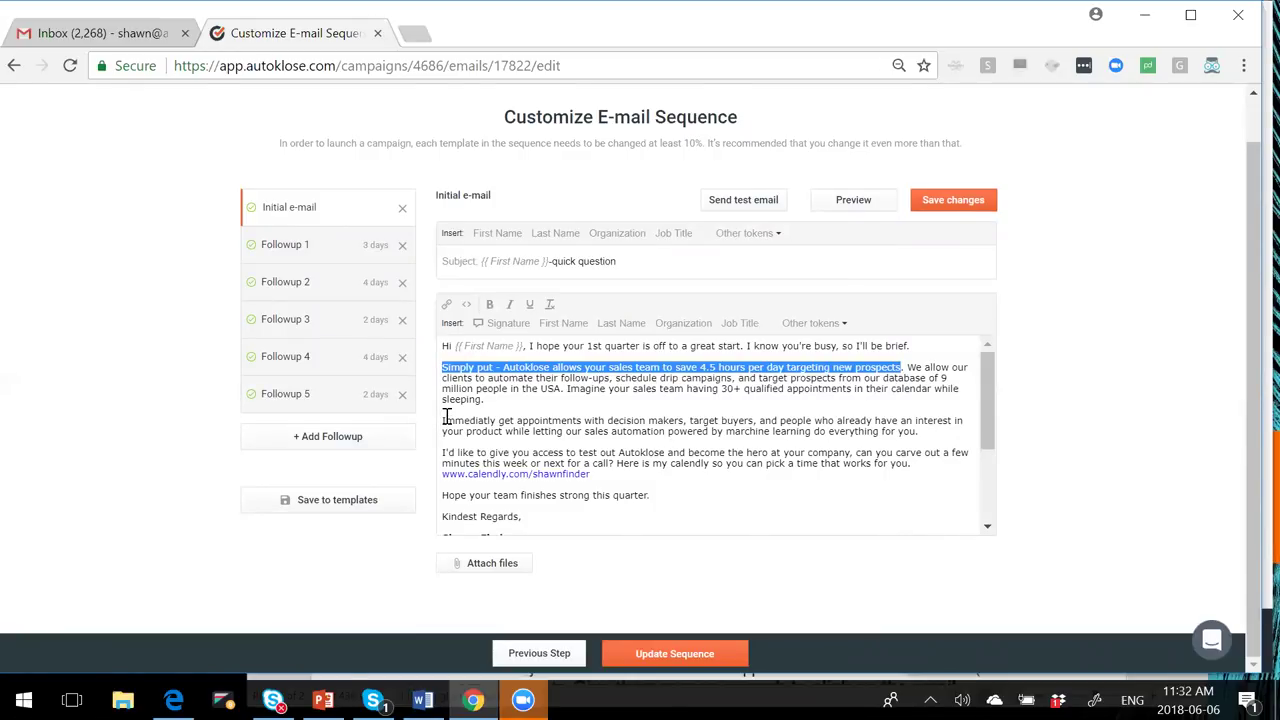
left_click_drag(447, 419, 703, 431)
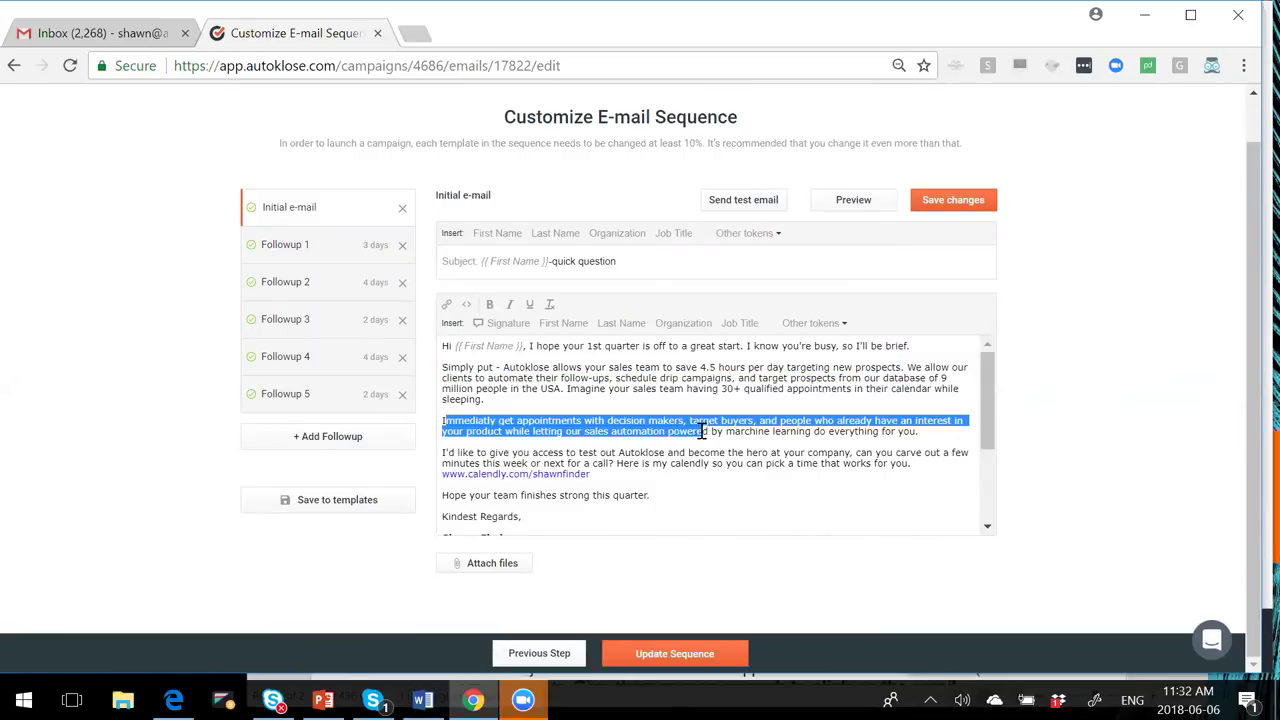
left_click(595, 474)
left_click_drag(551, 470, 443, 474)
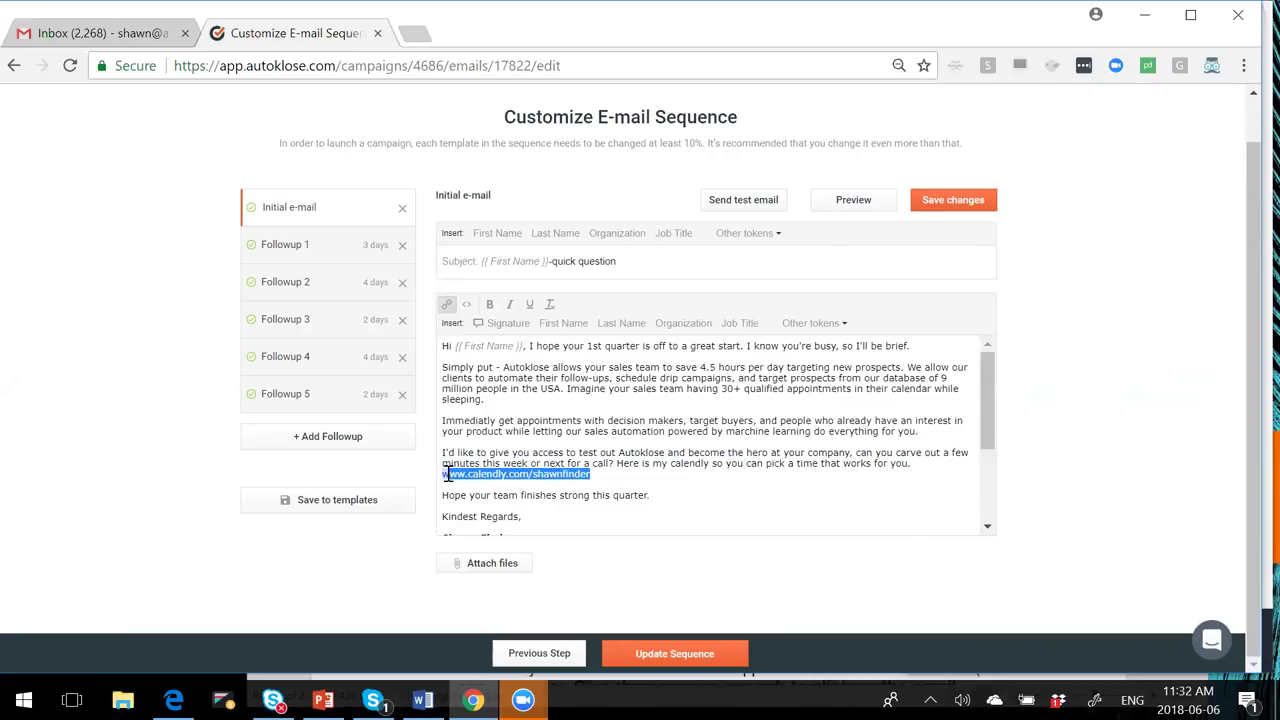
left_click(634, 428)
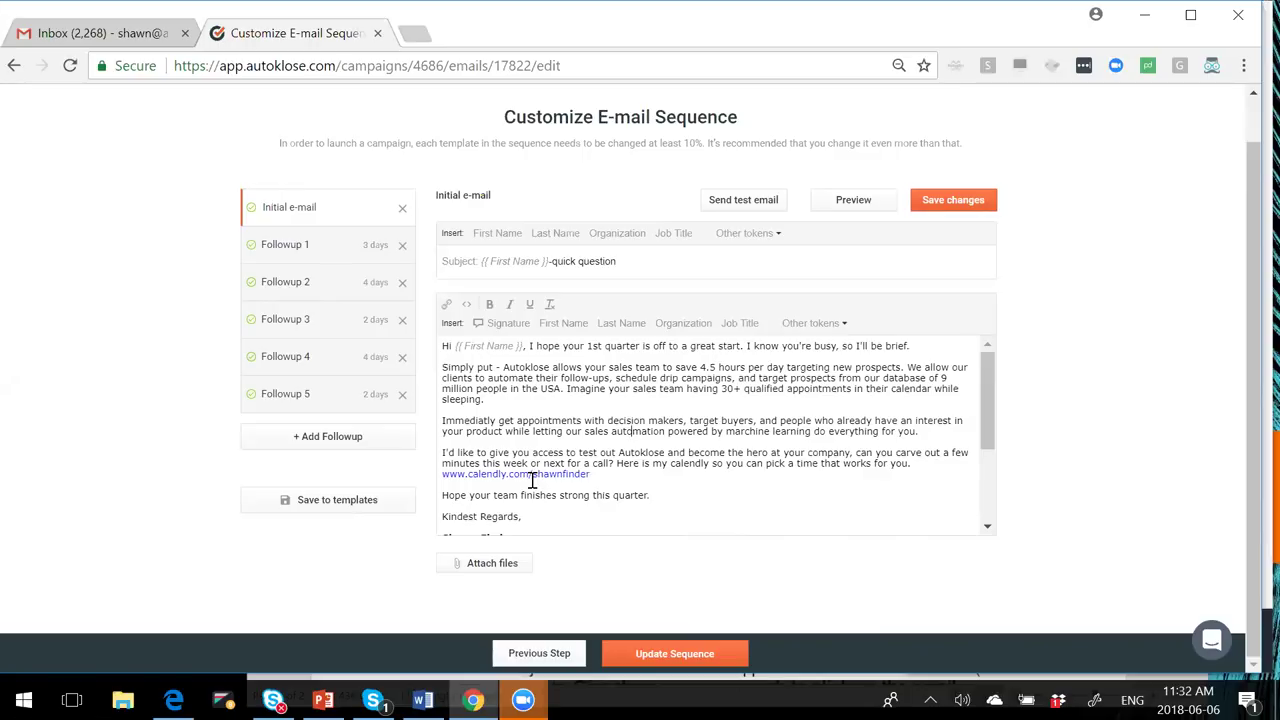
Review the wording of Followup 1, Followup 2 and Followup 5 in the e-mail sequence.
left_click(287, 250)
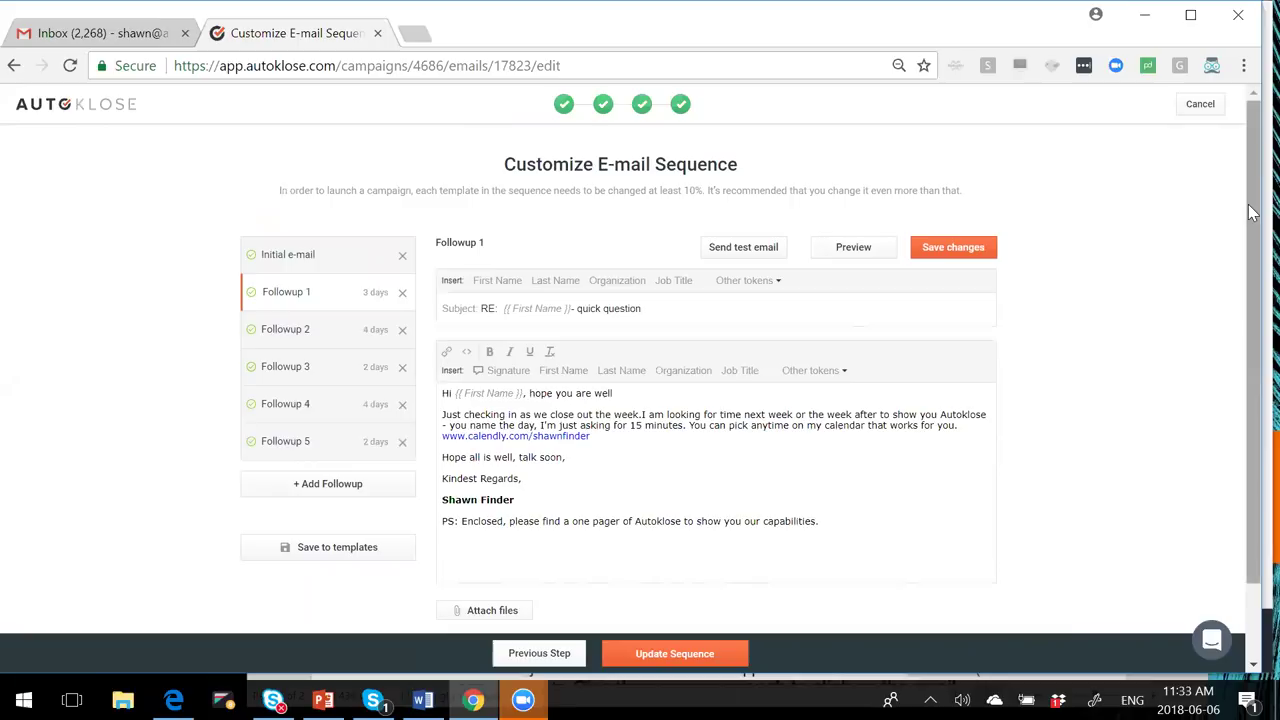
scroll(1250, 212, "down", 2)
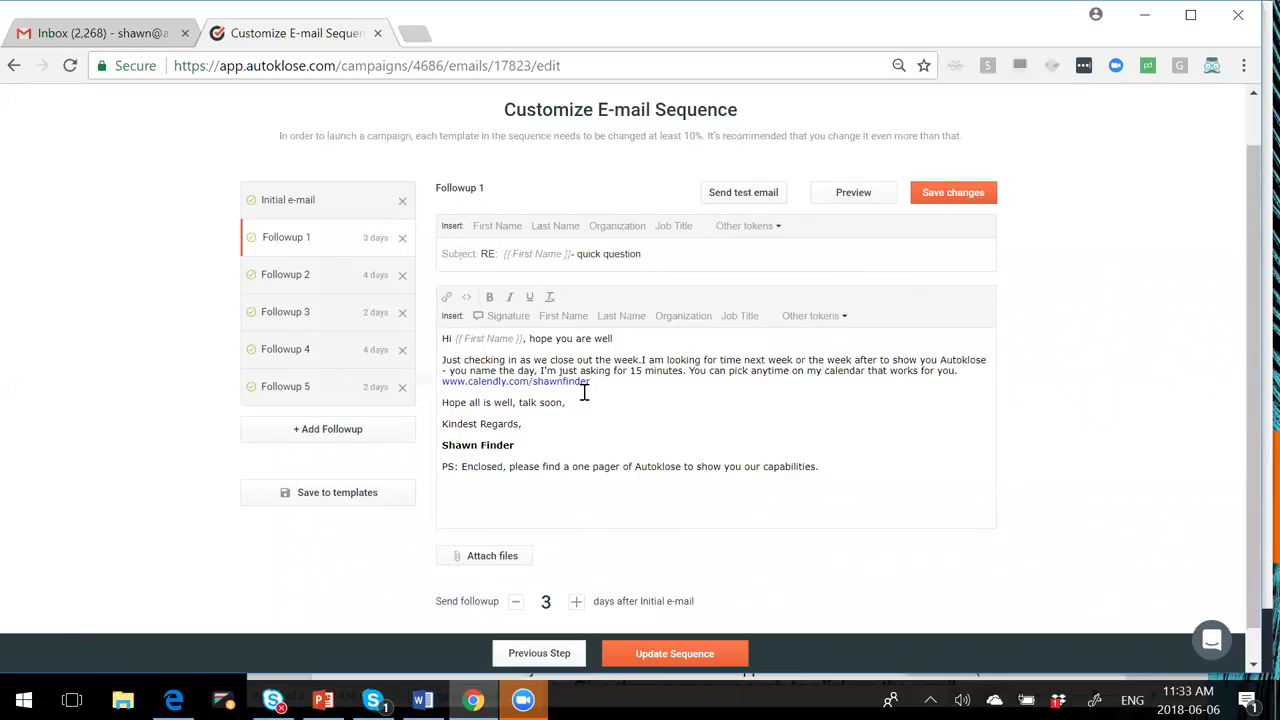
left_click(304, 291)
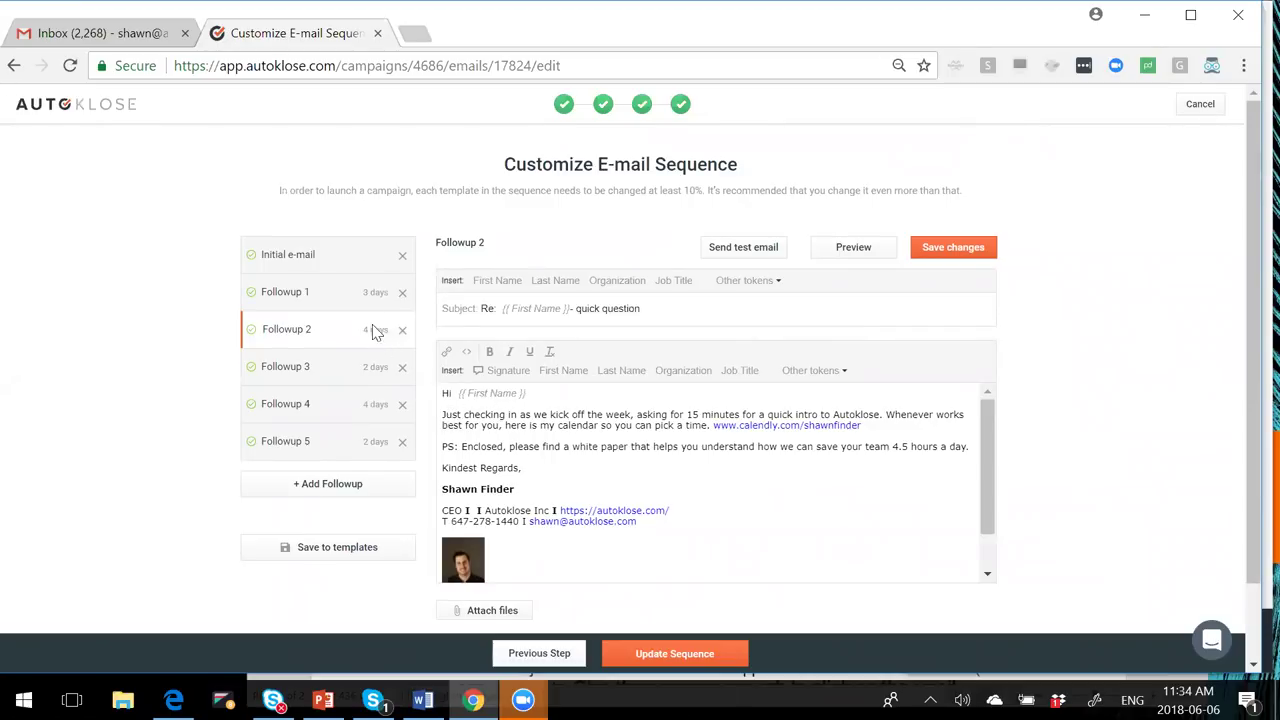
left_click_drag(442, 414, 586, 414)
left_click(346, 449)
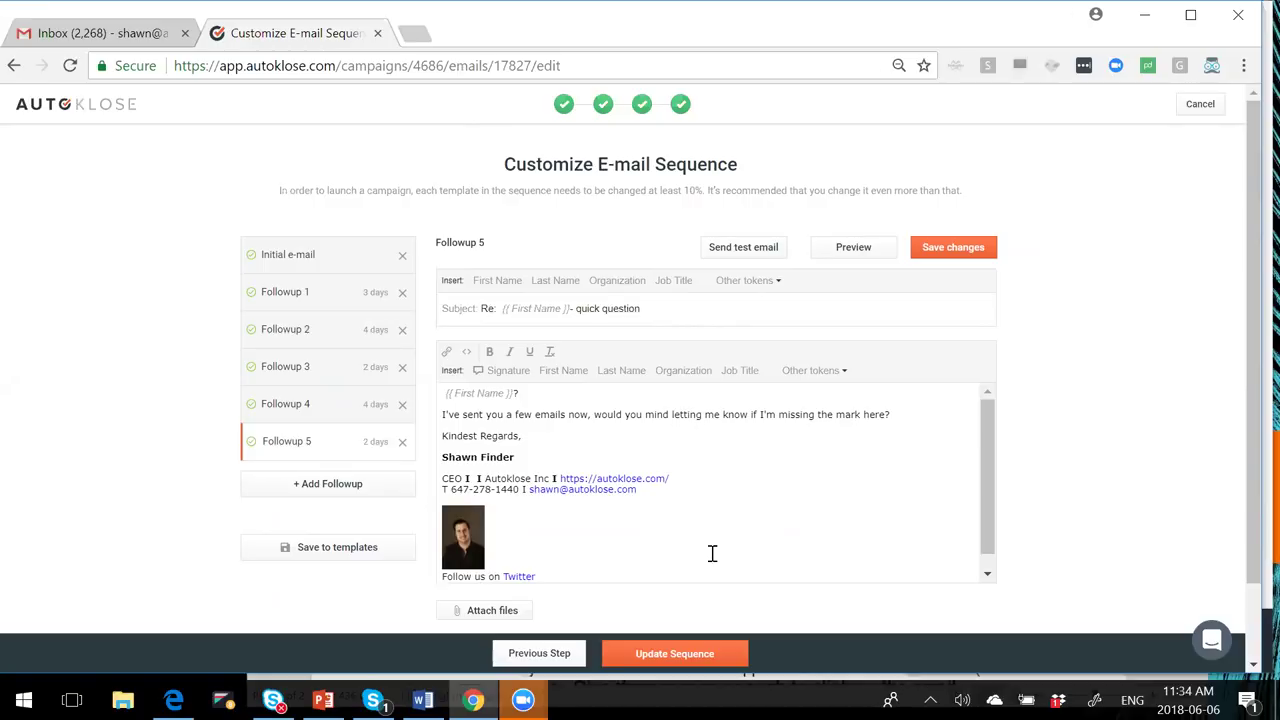
Update the e-mail sequence and review the campaign info, selected criteria and follow-up schedule in the overview.
left_click(622, 660)
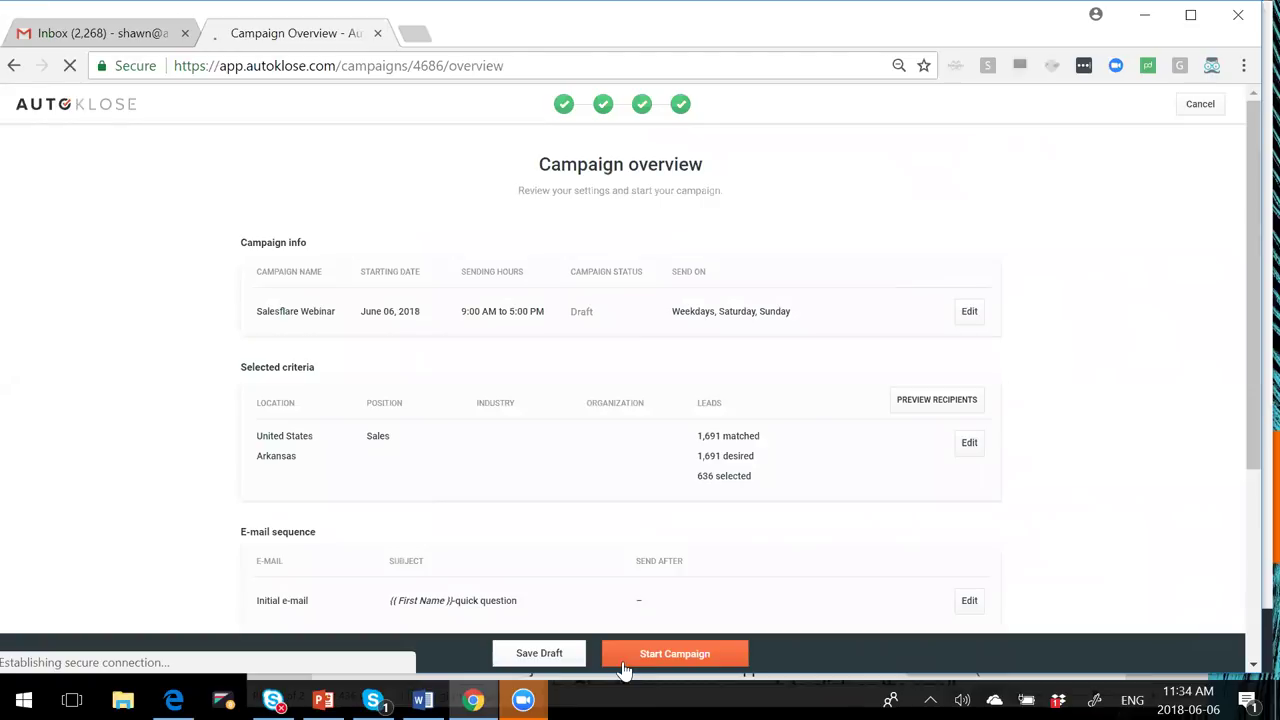
scroll(751, 343, "down", 2)
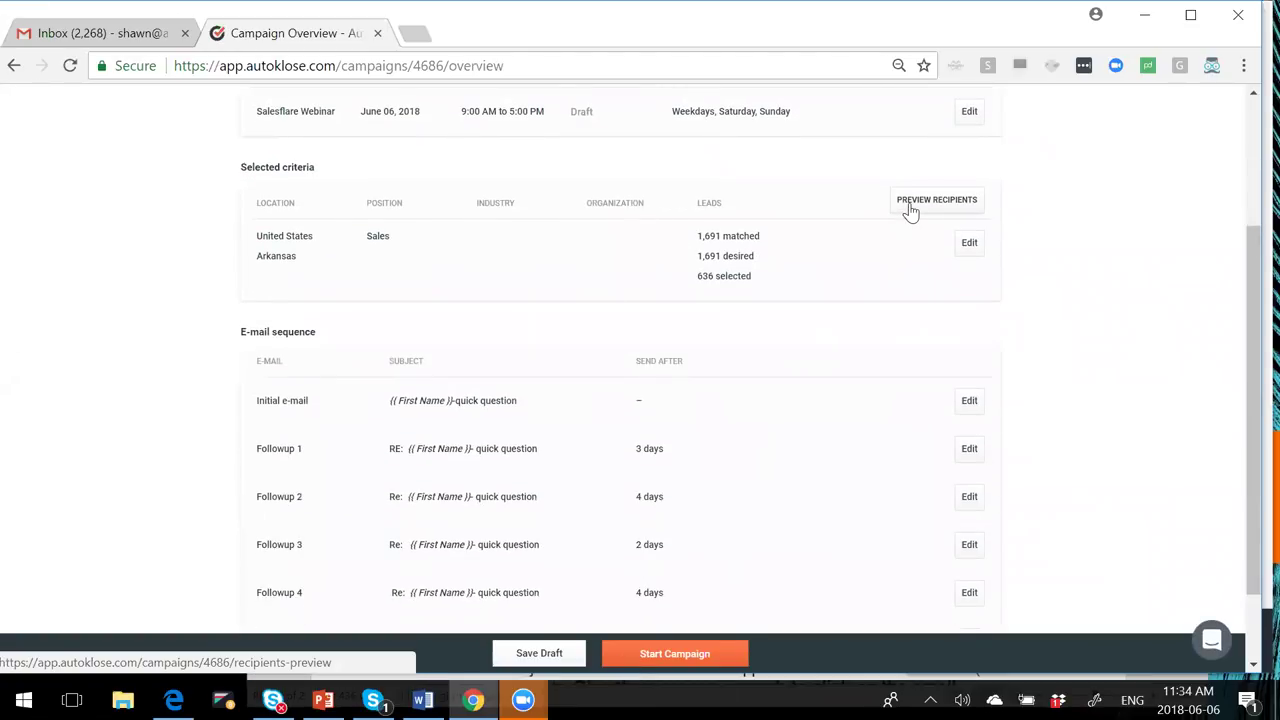
scroll(716, 420, "down", 1)
scroll(750, 410, "up", 3)
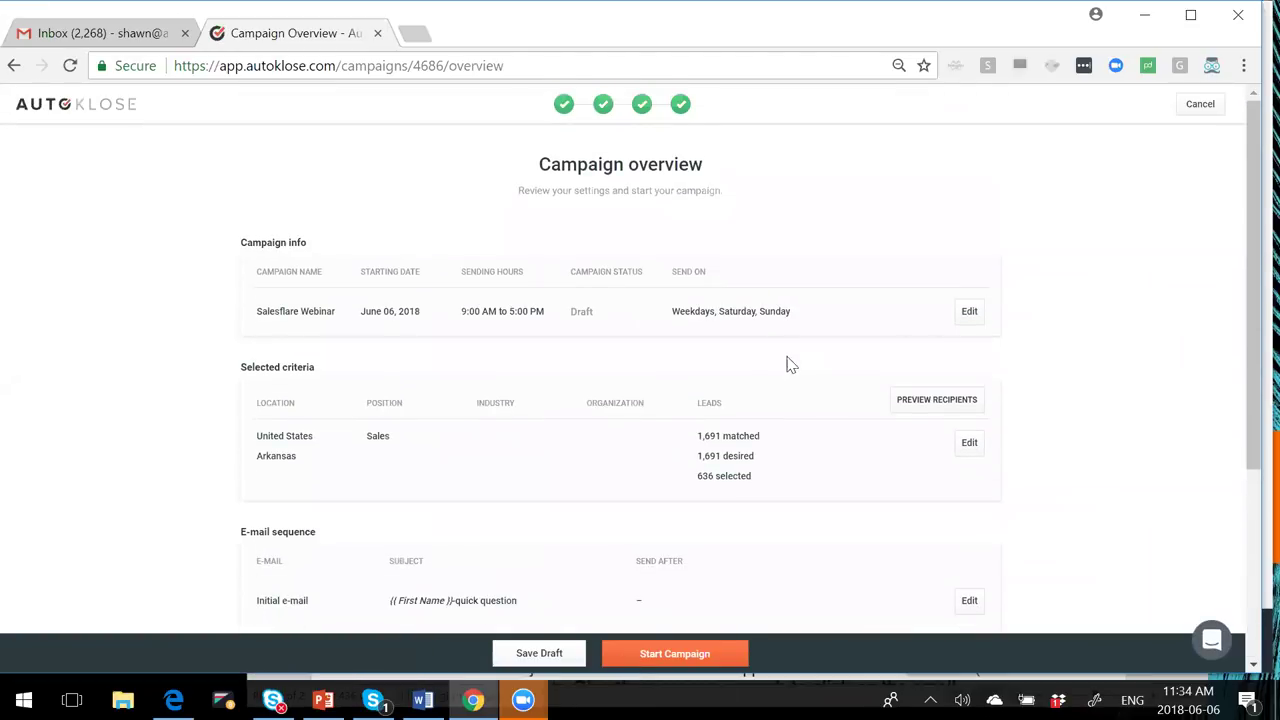
Preview the campaign's recipients and select the first two contacts in the list.
left_click(890, 400)
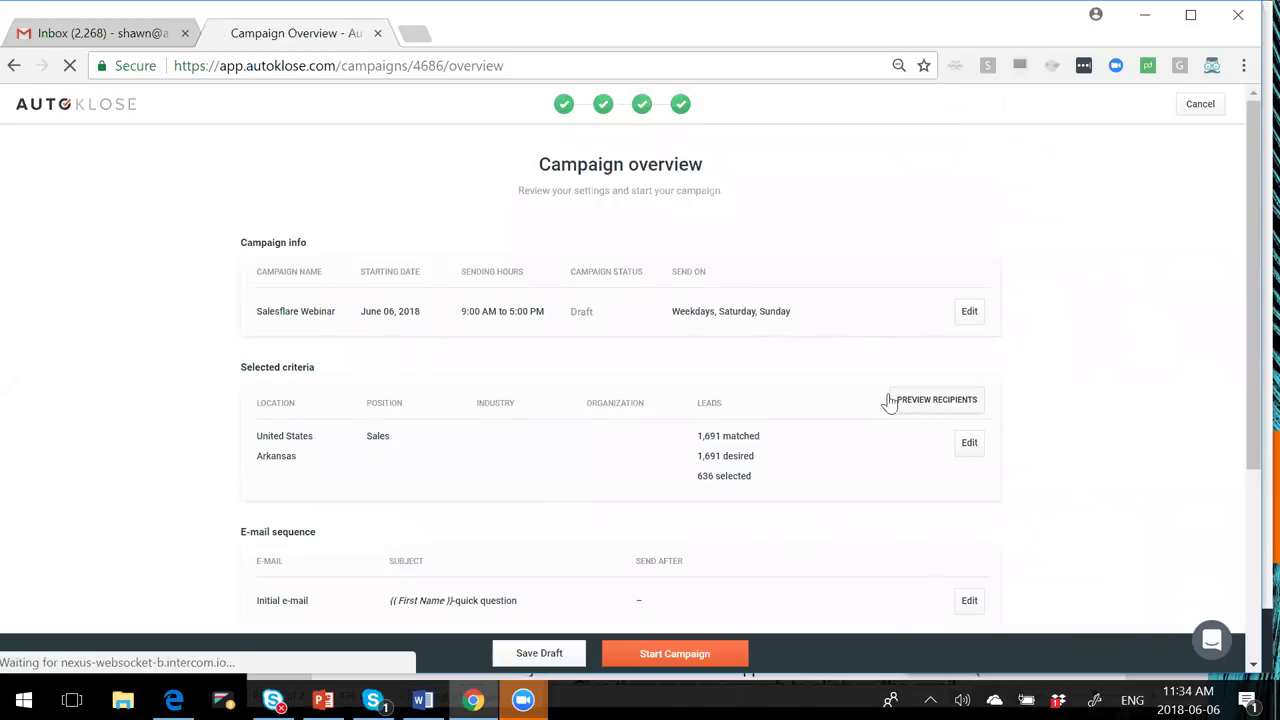
scroll(537, 315, "down", 1)
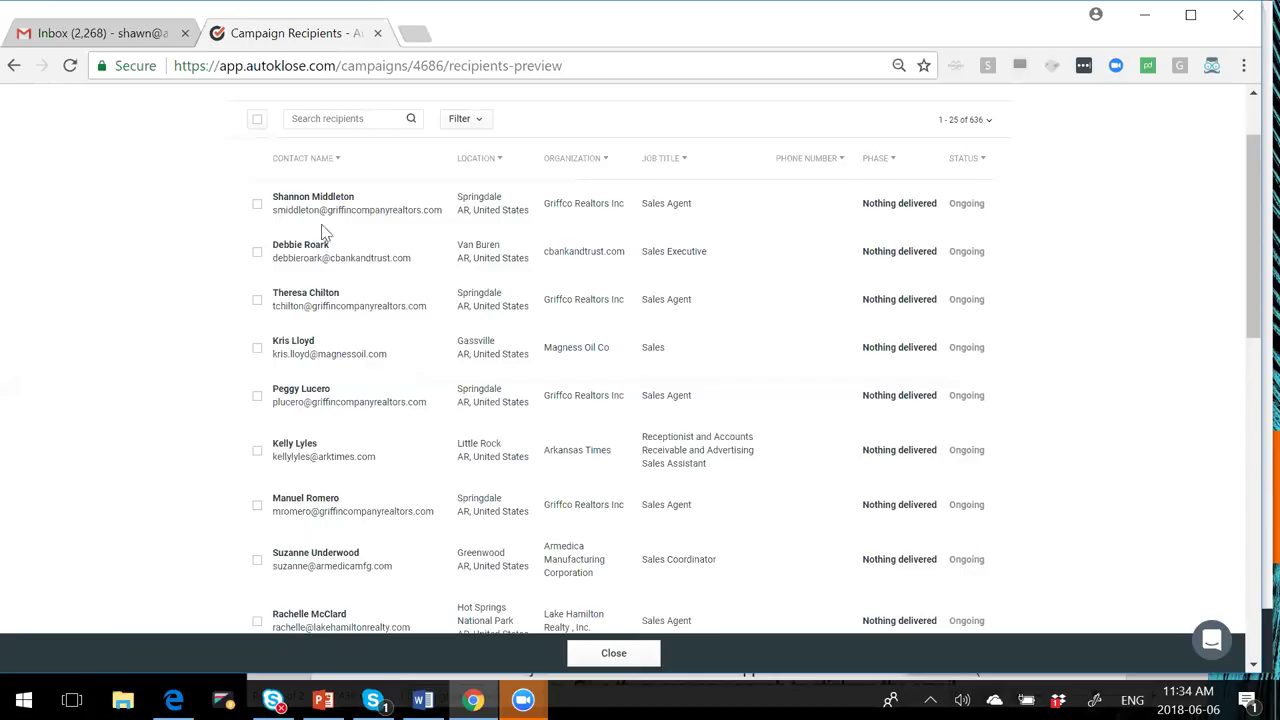
left_click(256, 206)
left_click(257, 251)
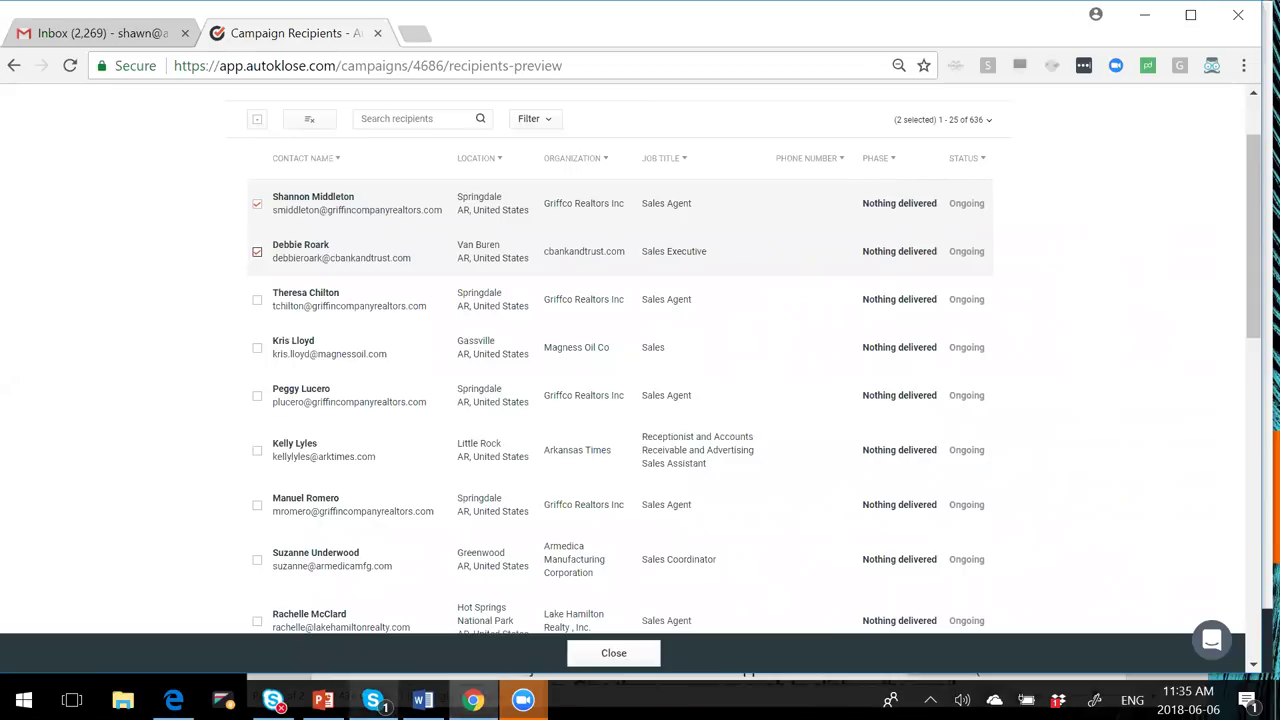
Switch to the PowerPoint webinar presentation and start the slide show from slide 14, "What data should be synced and when".
left_click(323, 700)
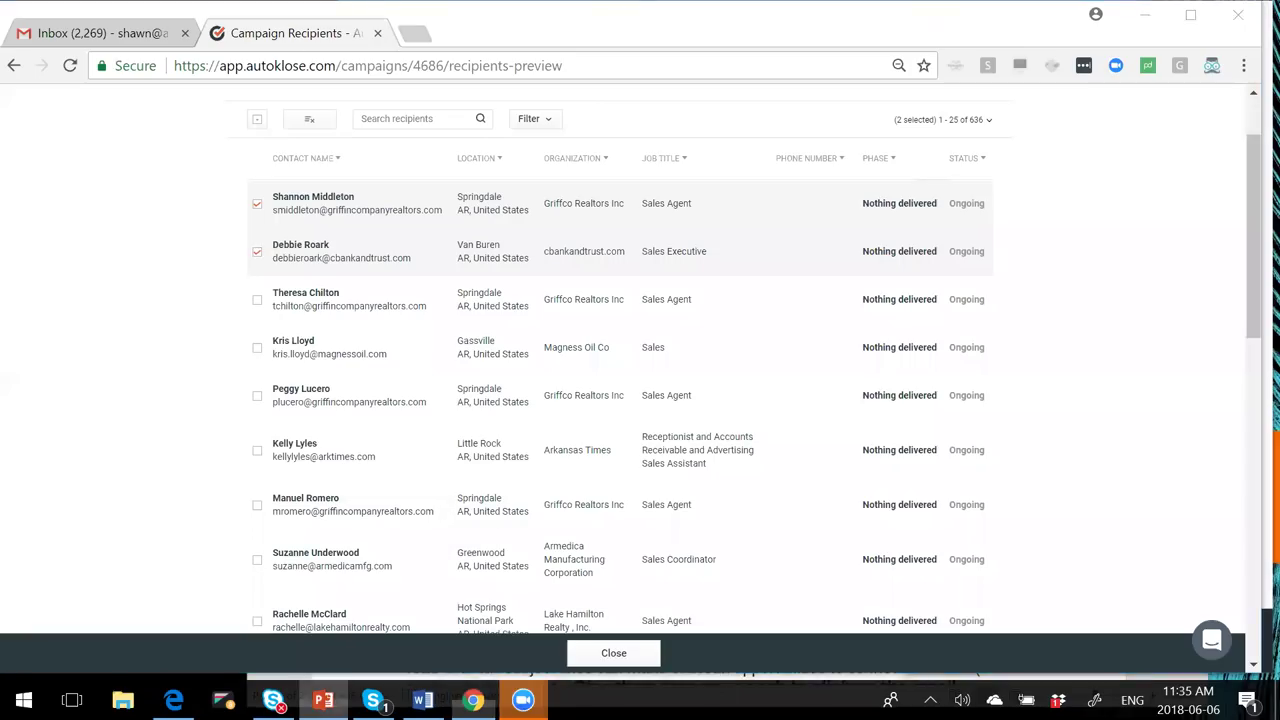
left_click(323, 700)
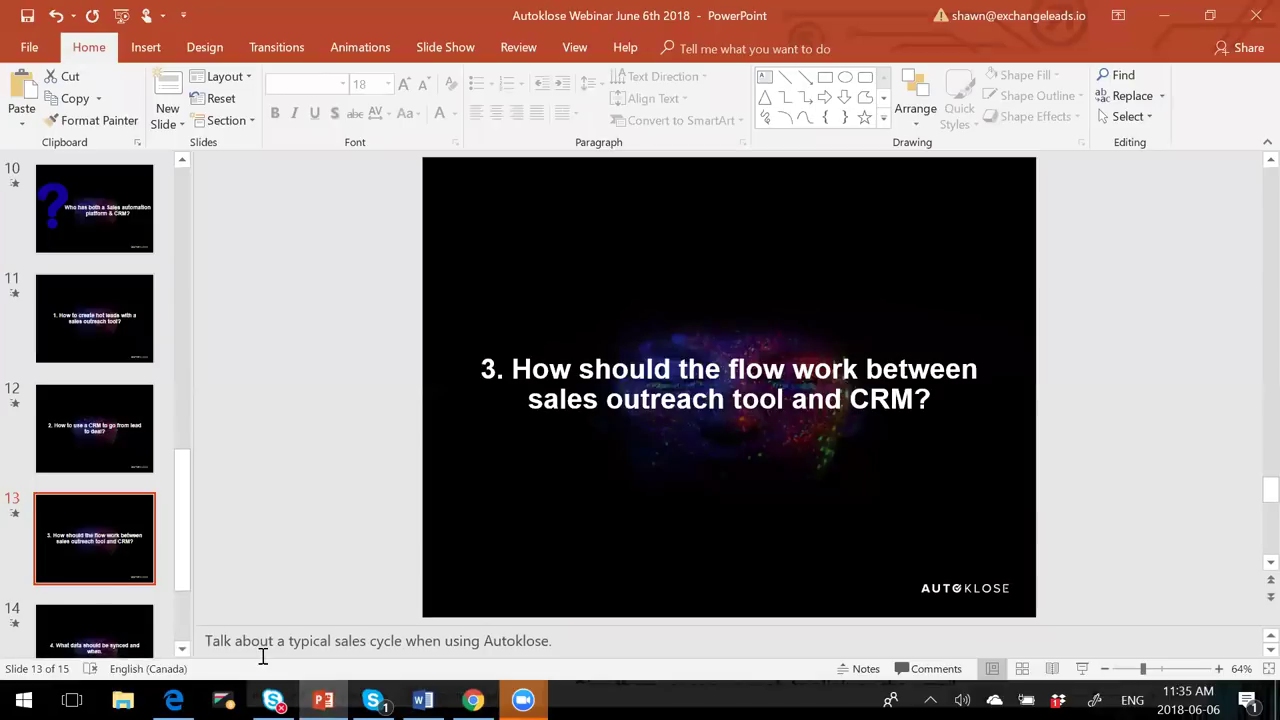
left_click(87, 609)
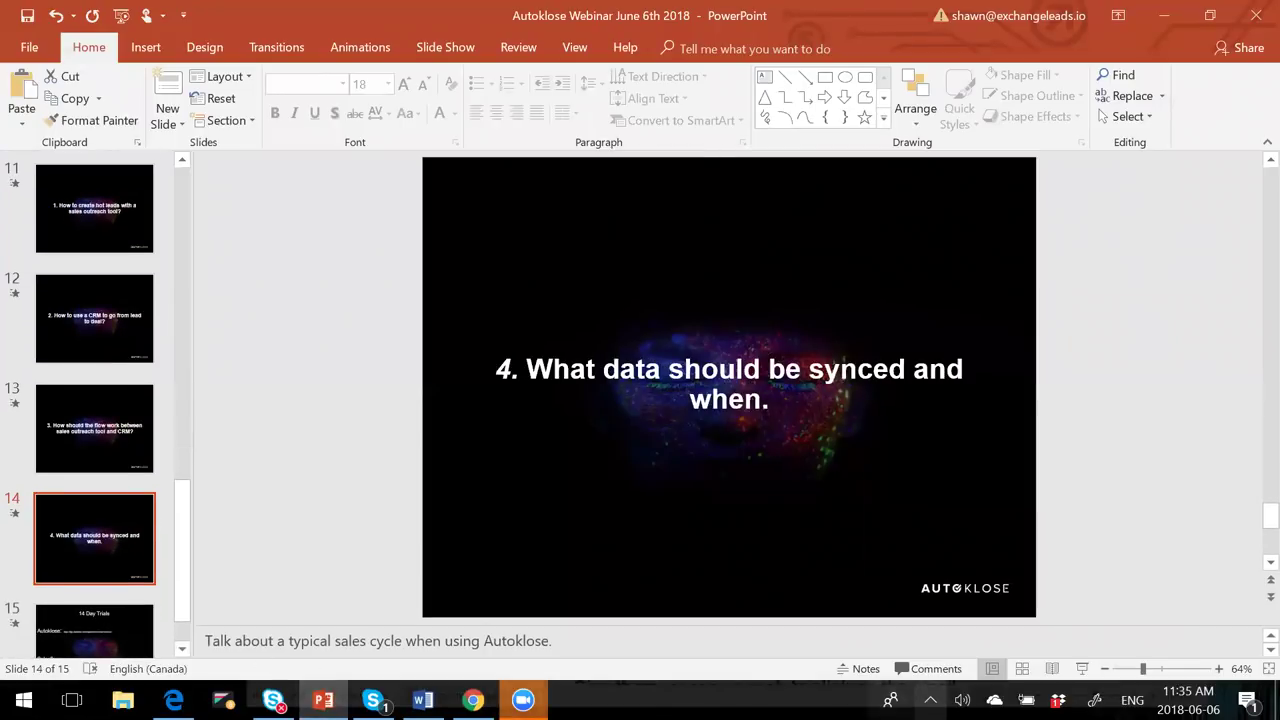
left_click(1081, 670)
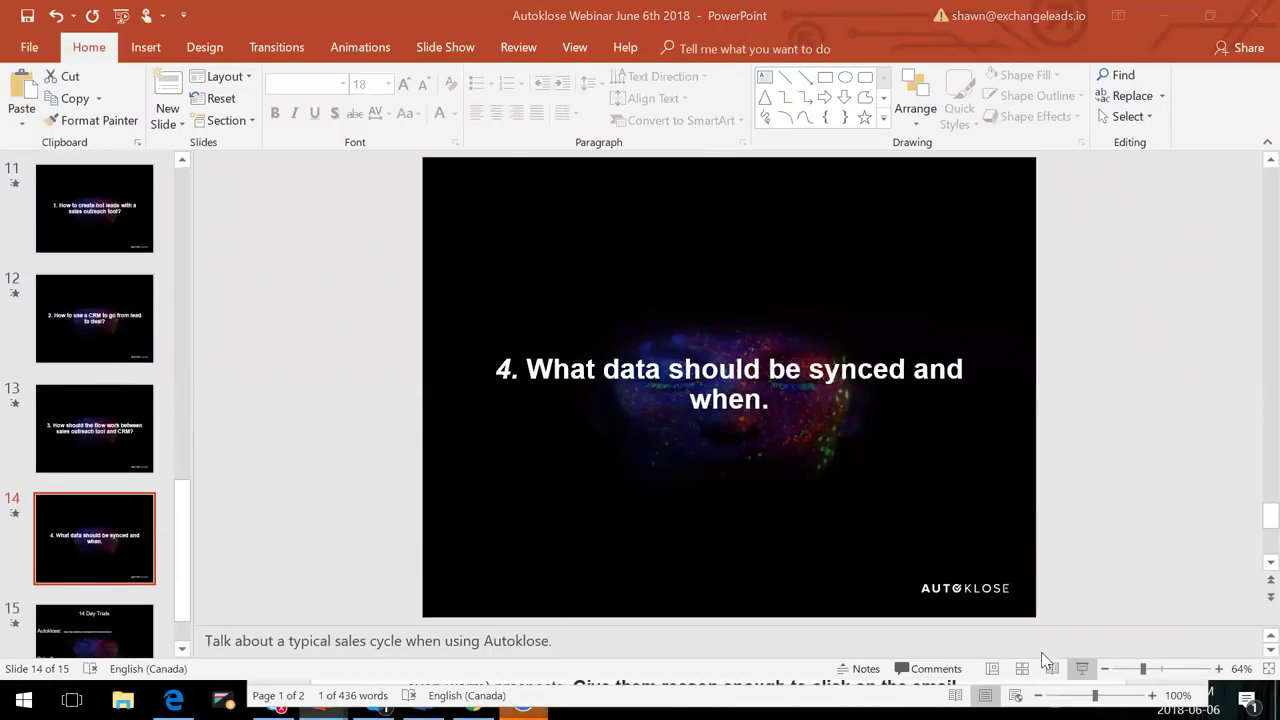